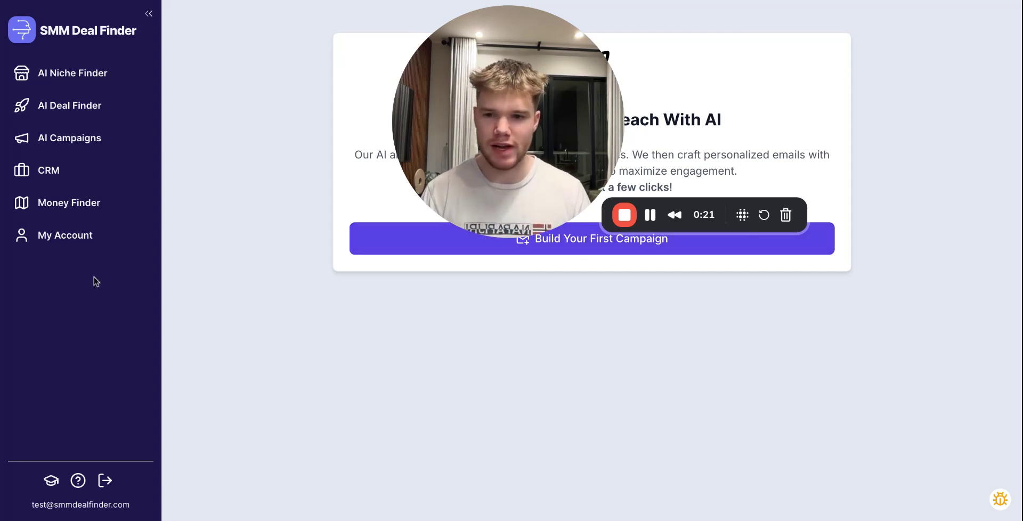
- Check My Account's Connect Email settings, which show one inbox already connected
click(74, 240)
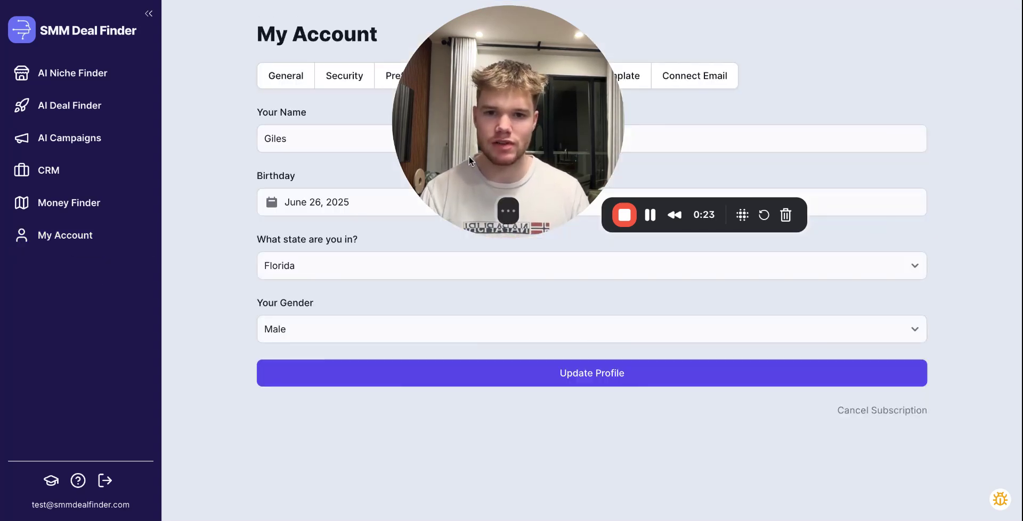
click(682, 86)
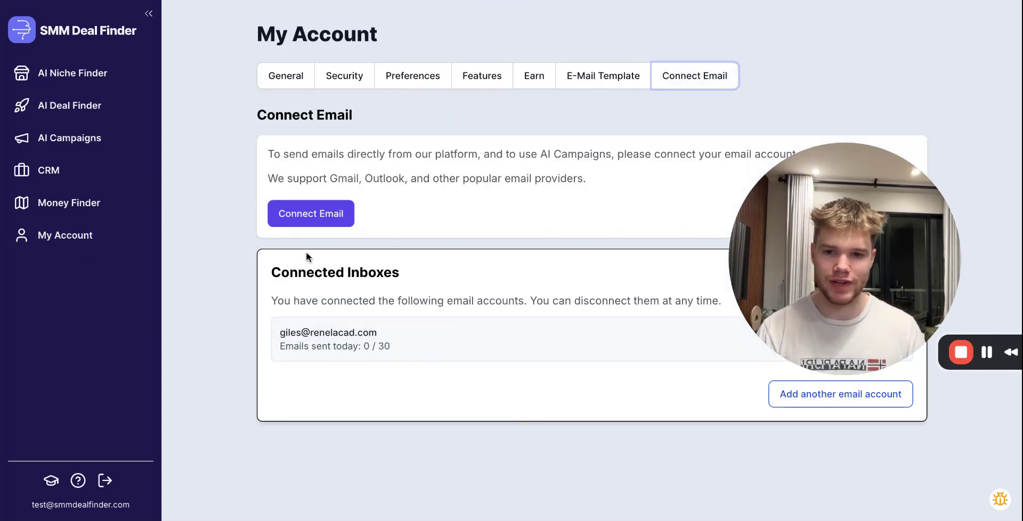
- Return to the AI Campaigns page with its build-your-first-campaign prompt
click(52, 139)
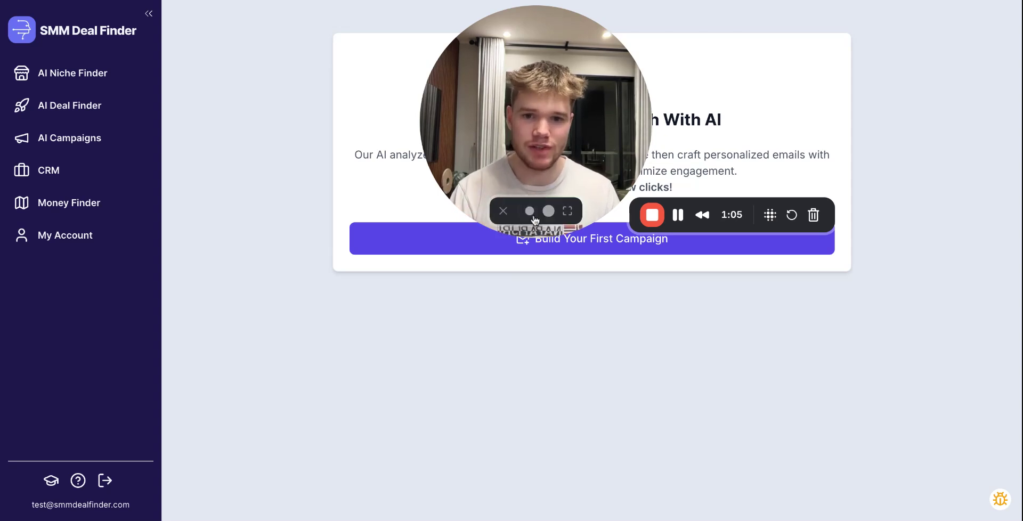
click(530, 212)
drag(489, 148, 918, 80)
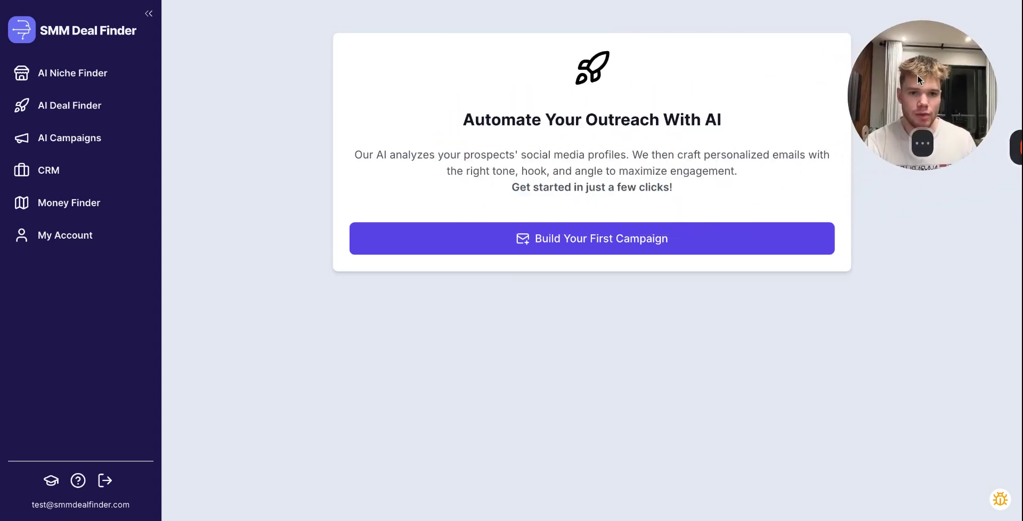
- Start a new campaign named 'Test 1' that sends from the connected inbox
click(598, 239)
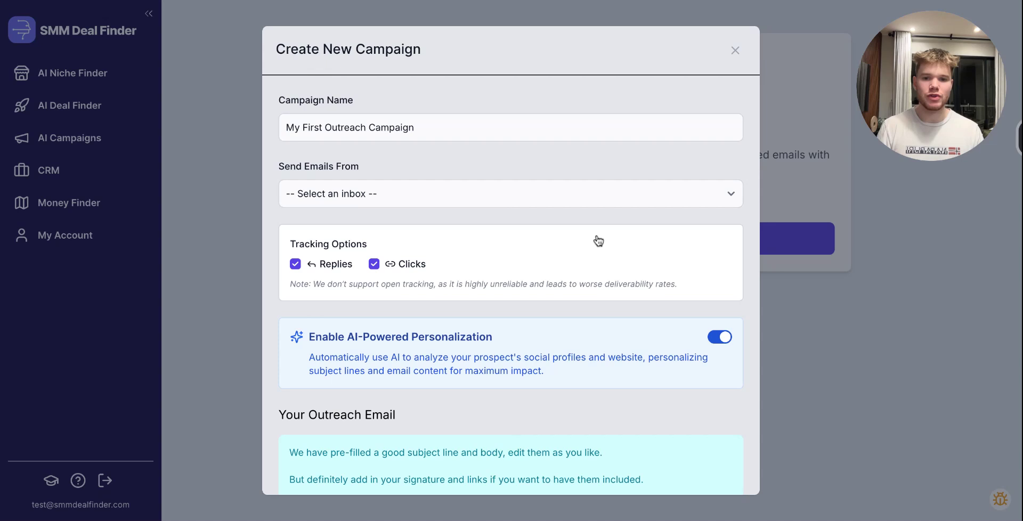
drag(455, 128, 283, 123)
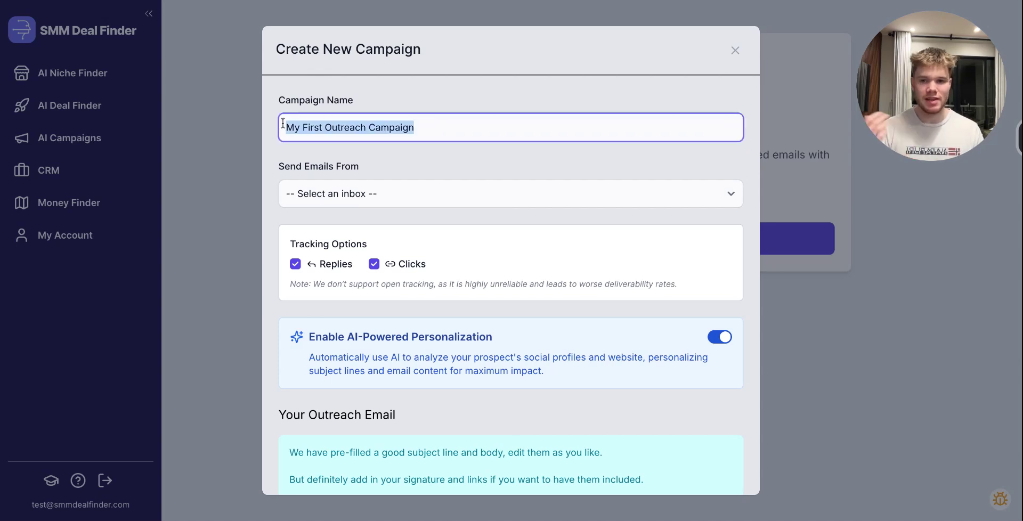
text(Test)
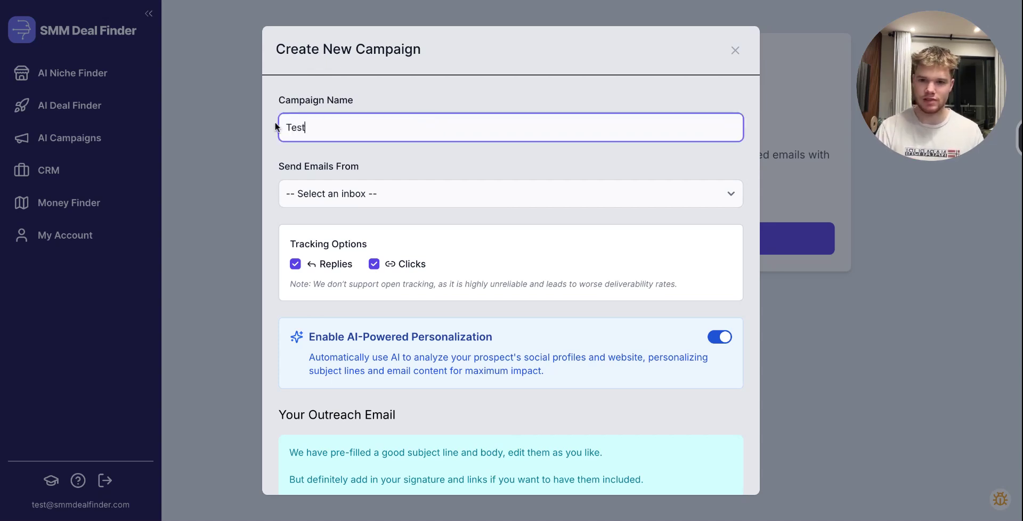
text( 1)
click(411, 167)
scroll(414, 166, down, 1)
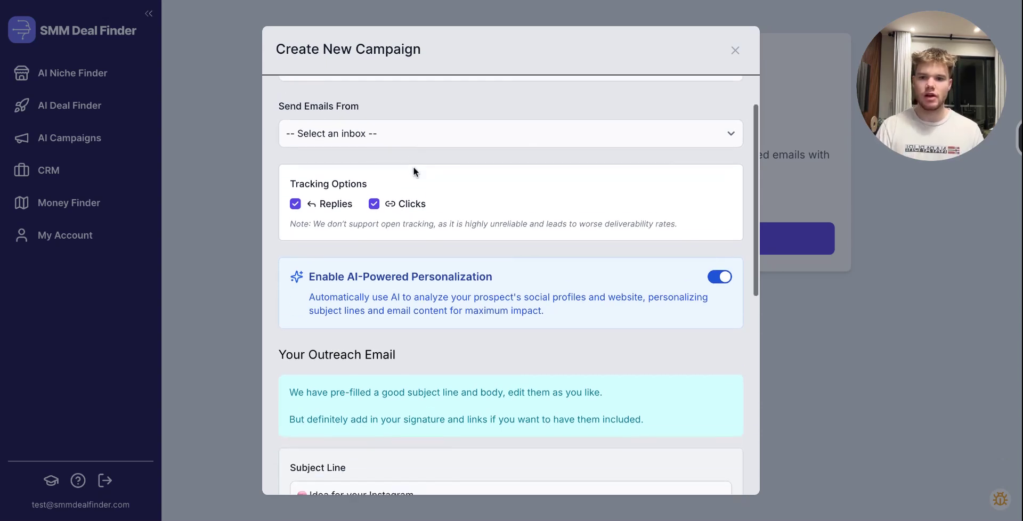
scroll(413, 166, up, 1)
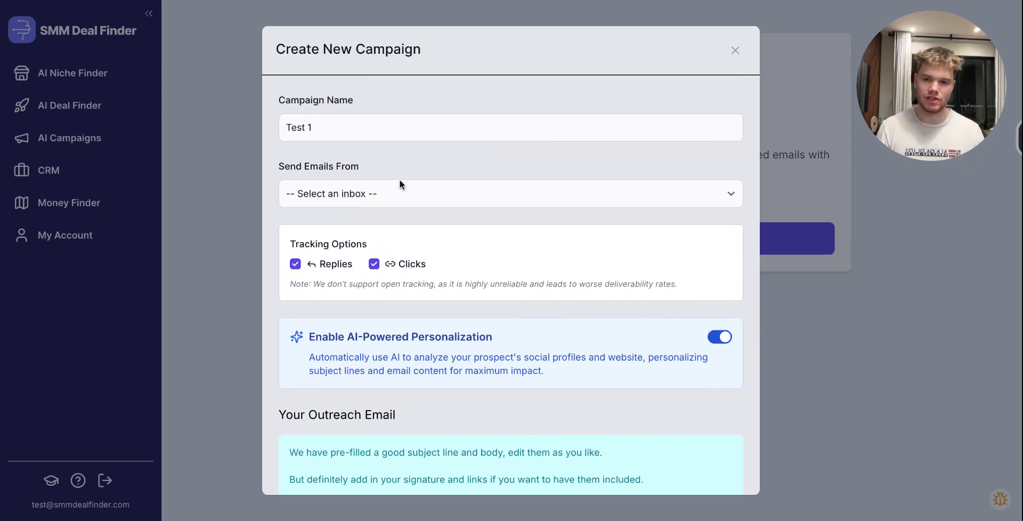
click(389, 195)
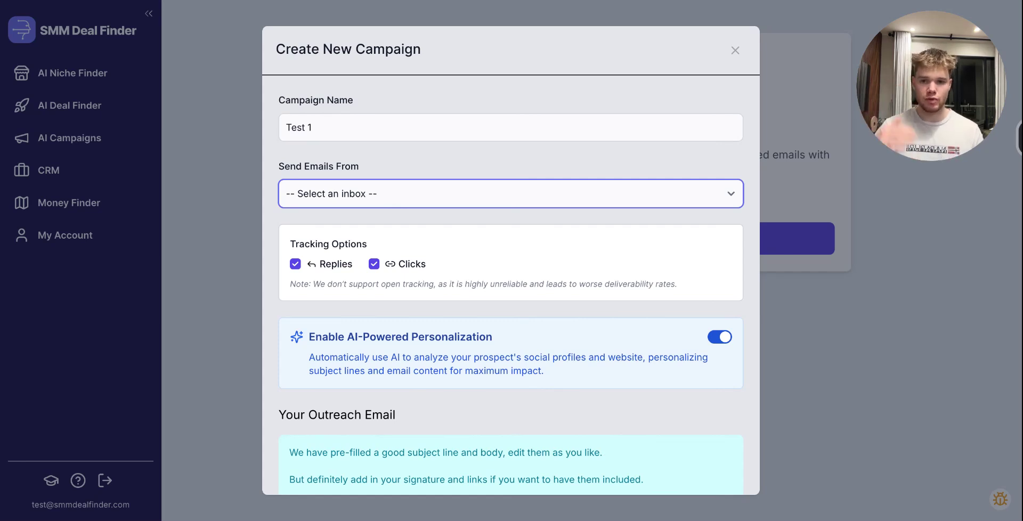
click(395, 209)
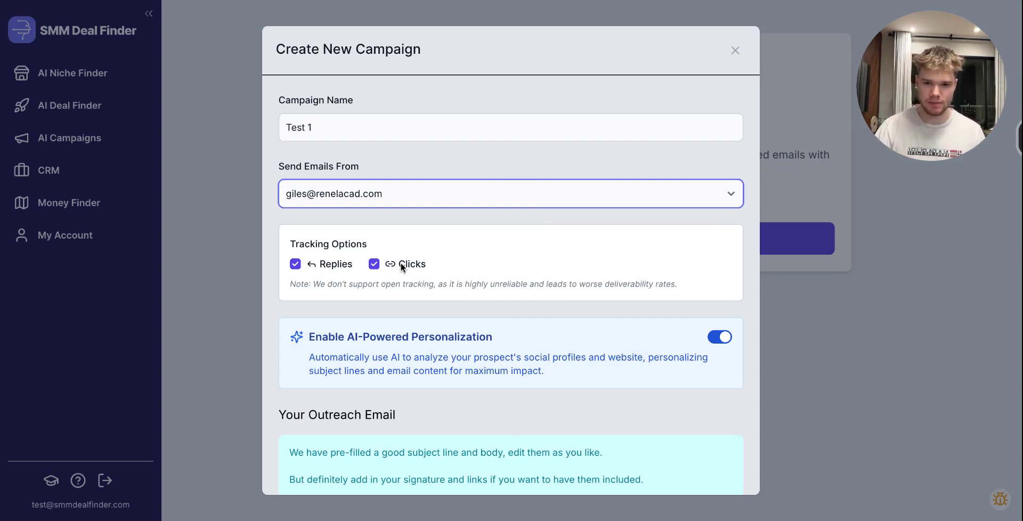
scroll(403, 256, down, 1)
scroll(407, 238, down, 2)
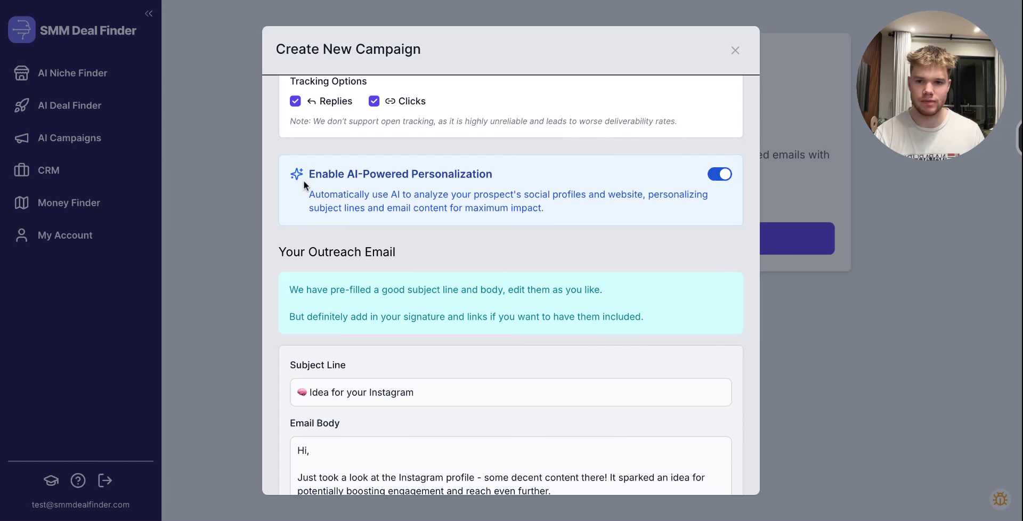
drag(302, 179, 477, 176)
click(654, 174)
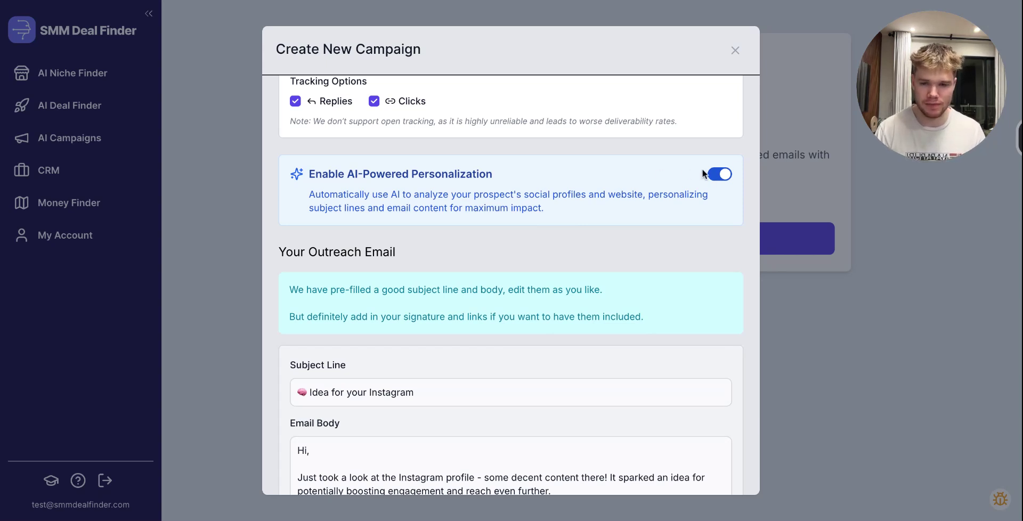
scroll(727, 183, down, 1)
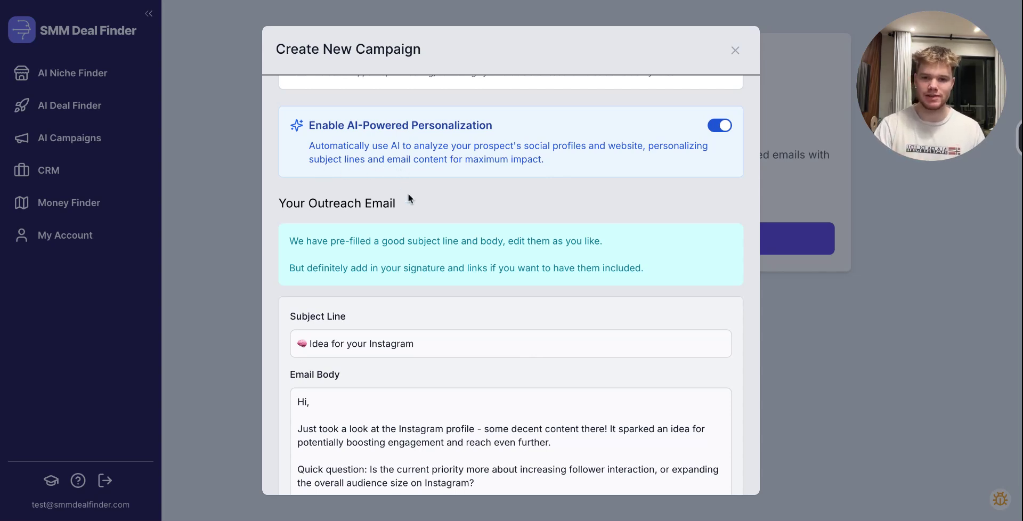
- Review Step 1's 'Idea for your Instagram' email, leaving its pre-filled body unchanged
scroll(408, 195, down, 2)
scroll(408, 195, down, 2)
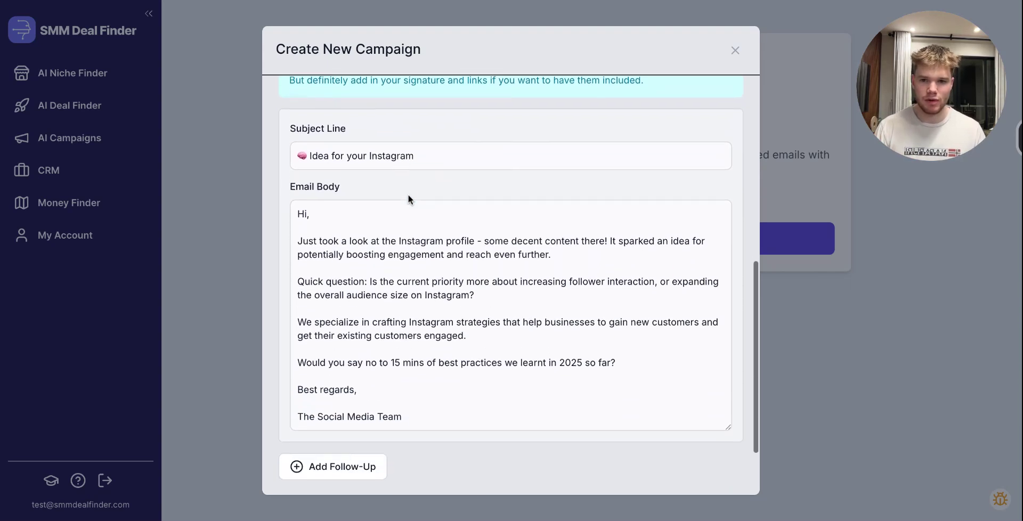
scroll(408, 200, down, 1)
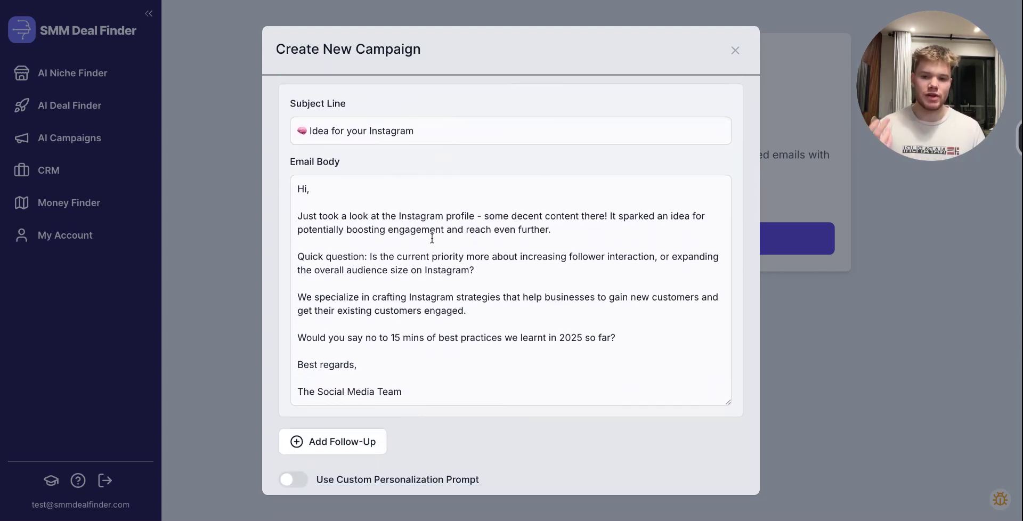
mouse_move(407, 390)
mouse_down()
mouse_move(298, 179)
mouse_move(398, 393)
mouse_up()
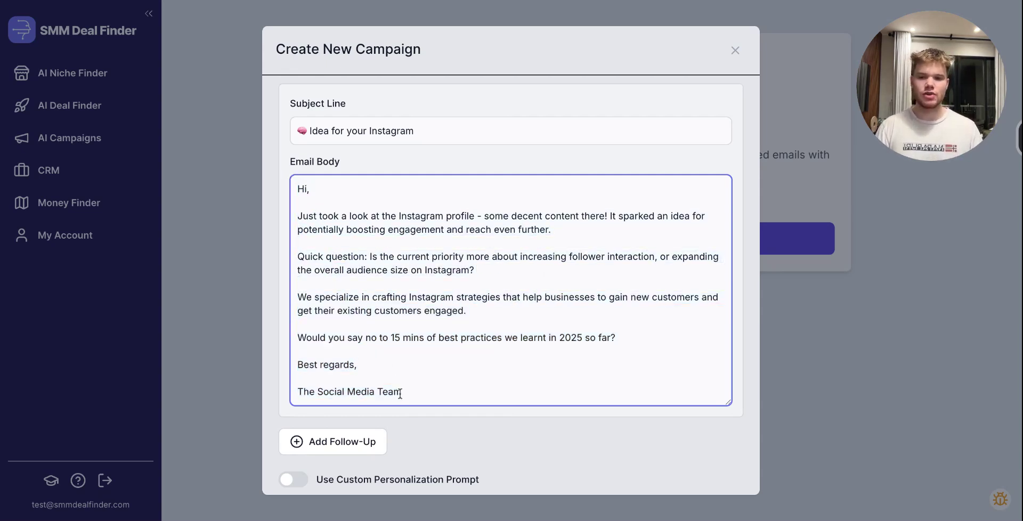
scroll(414, 394, up, 1)
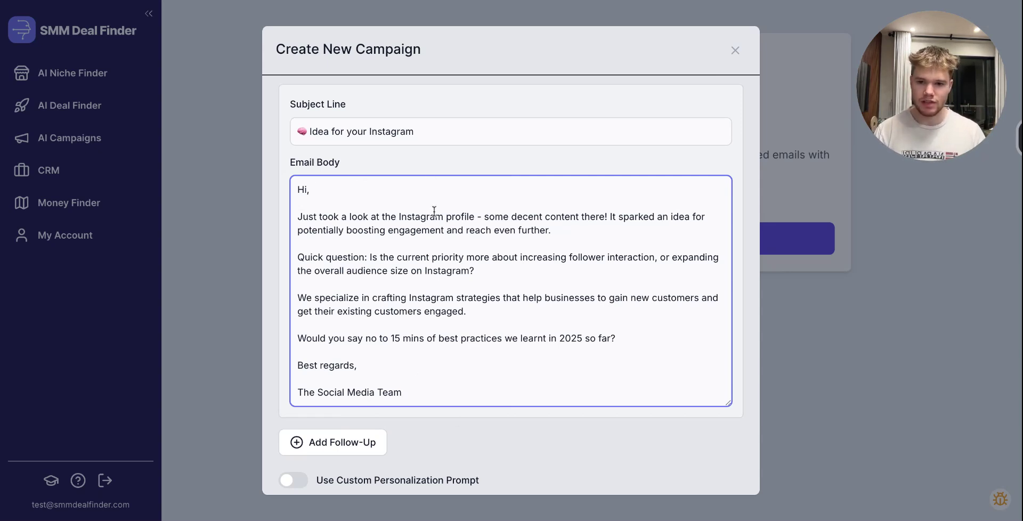
scroll(361, 308, down, 2)
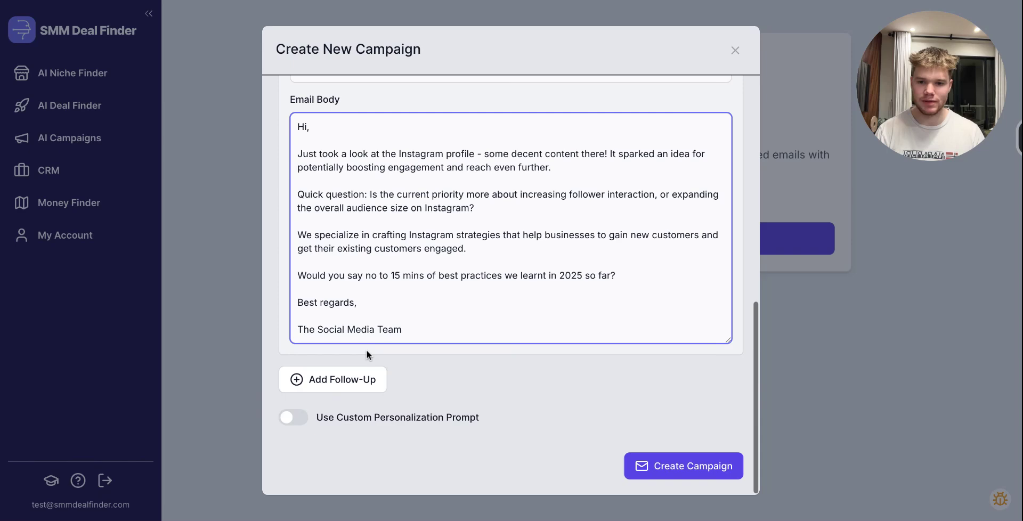
- Add two follow-up emails as steps 2 and 3 of the sequence
click(366, 381)
scroll(411, 373, down, 5)
scroll(410, 403, down, 3)
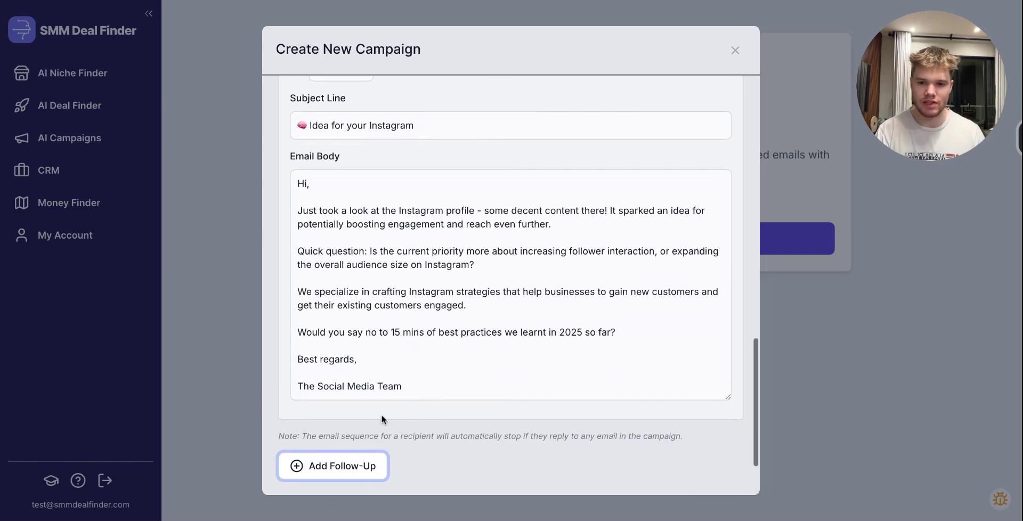
click(332, 466)
scroll(346, 426, up, 1)
scroll(392, 304, up, 5)
scroll(392, 303, up, 2)
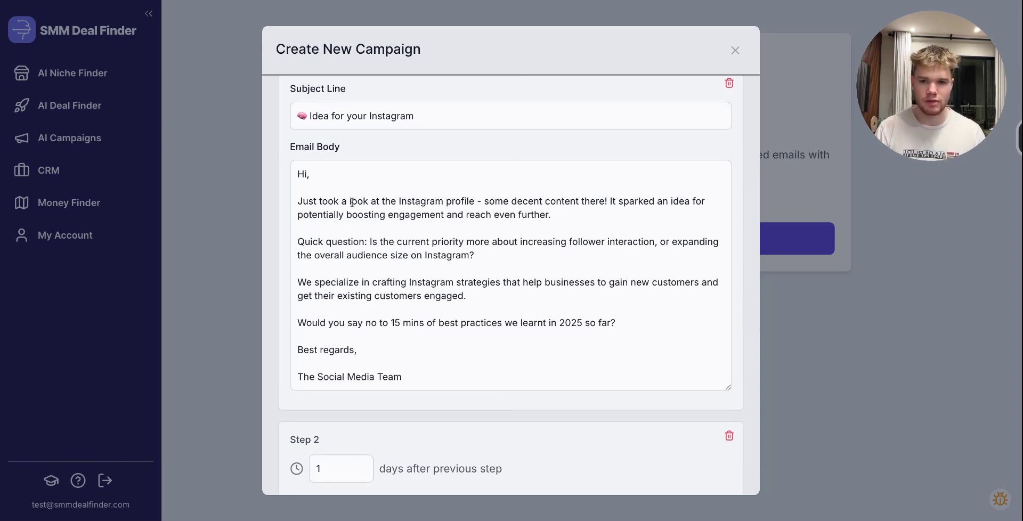
scroll(405, 309, down, 3)
scroll(402, 322, down, 2)
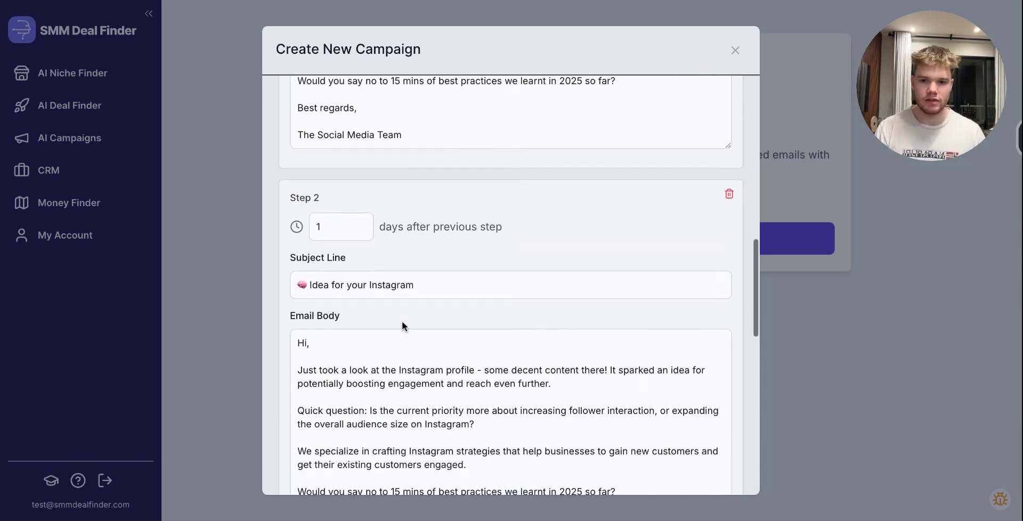
- Set Step 2 to wait 3 days and delete its body's closing lines
click(361, 223)
text(3)
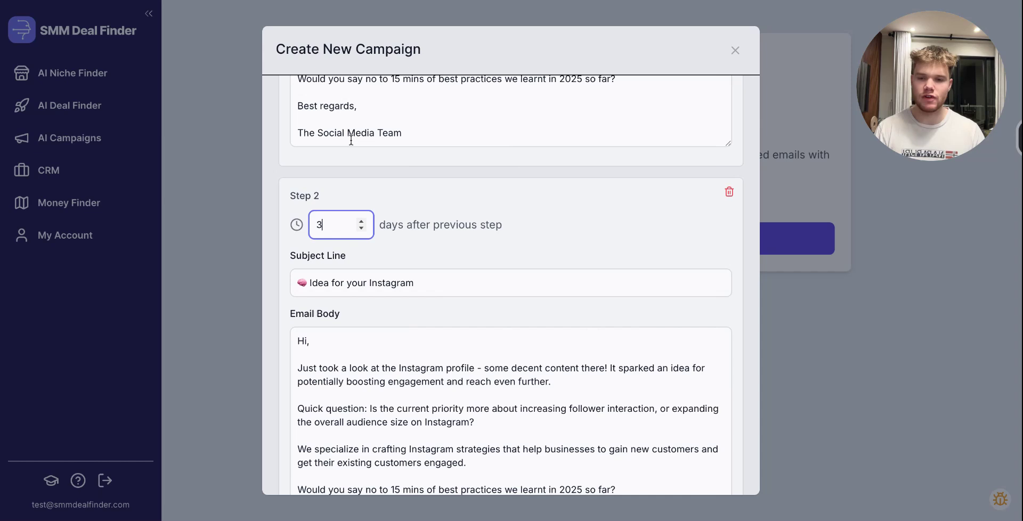
scroll(459, 145, down, 2)
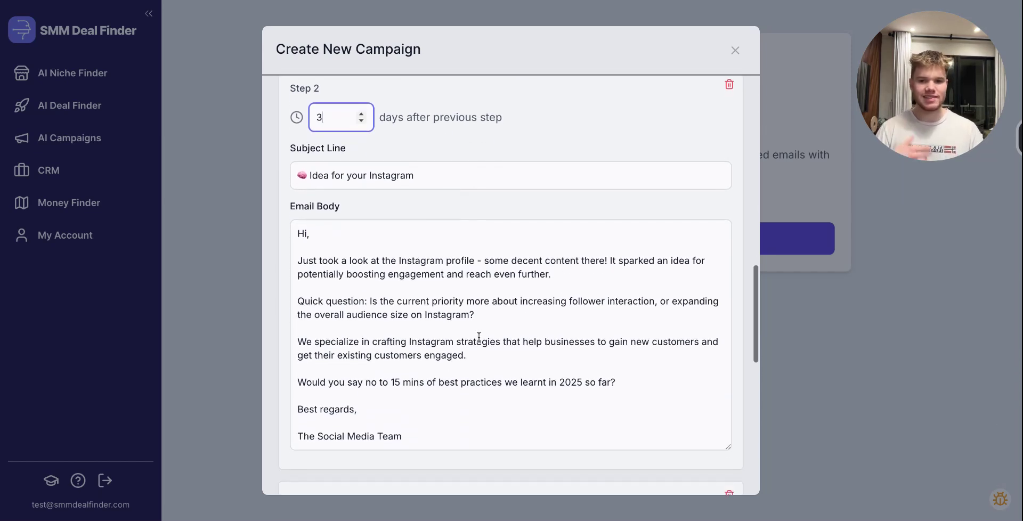
mouse_move(412, 436)
mouse_down()
mouse_move(313, 314)
mouse_move(298, 260)
mouse_move(313, 326)
mouse_move(295, 373)
mouse_up()
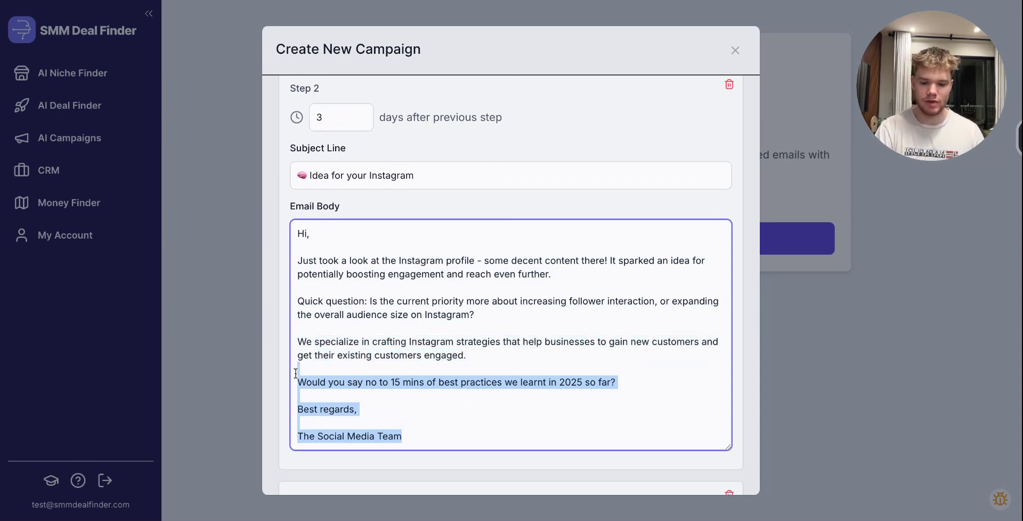
key(BackSpace)
drag(404, 355, 336, 314)
key(BackSpace)
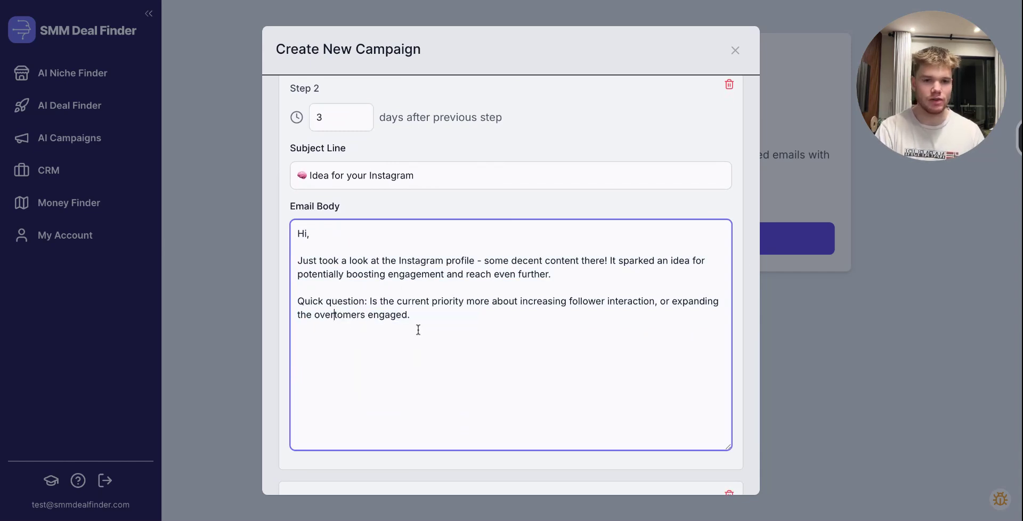
- Set Step 3 to wait 8 days
scroll(395, 282, down, 5)
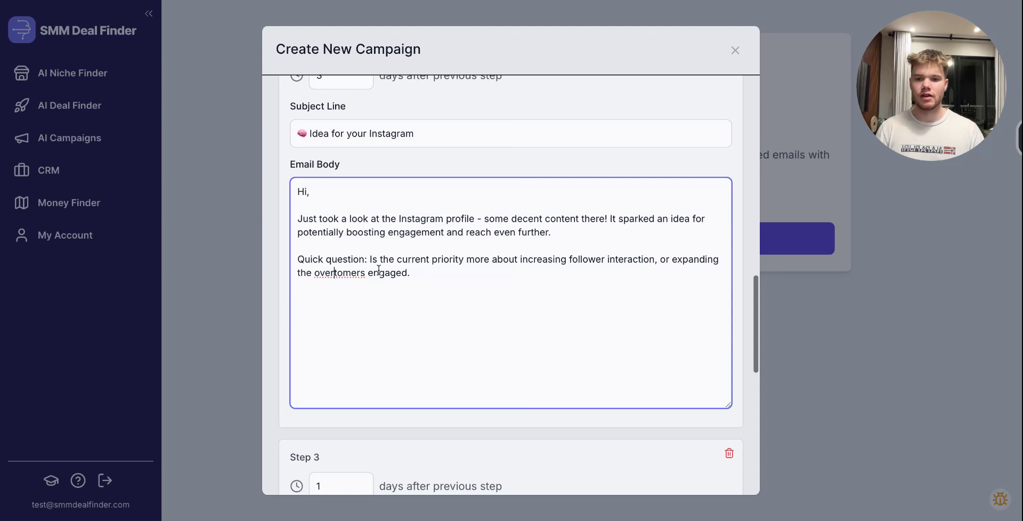
click(363, 256)
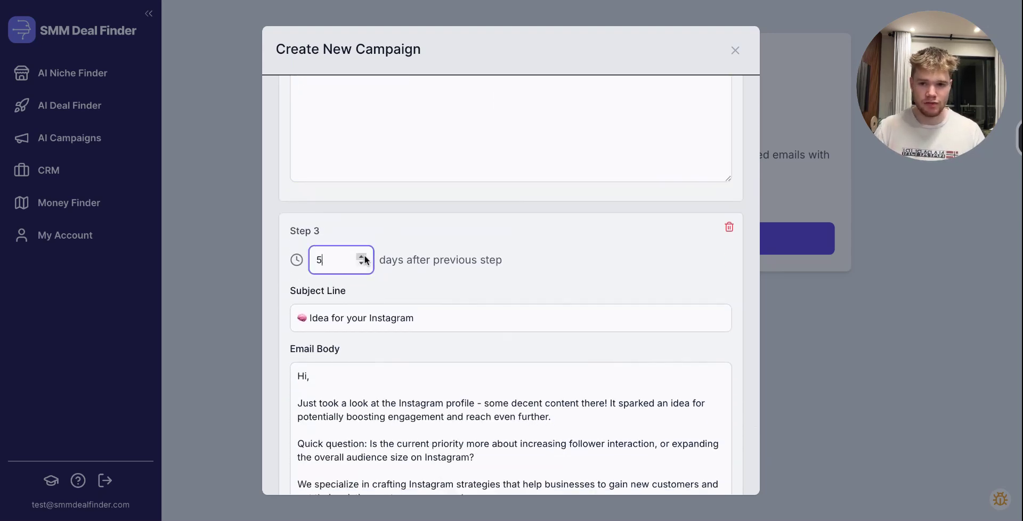
scroll(366, 255, up, 1)
scroll(351, 320, up, 5)
scroll(400, 352, up, 1)
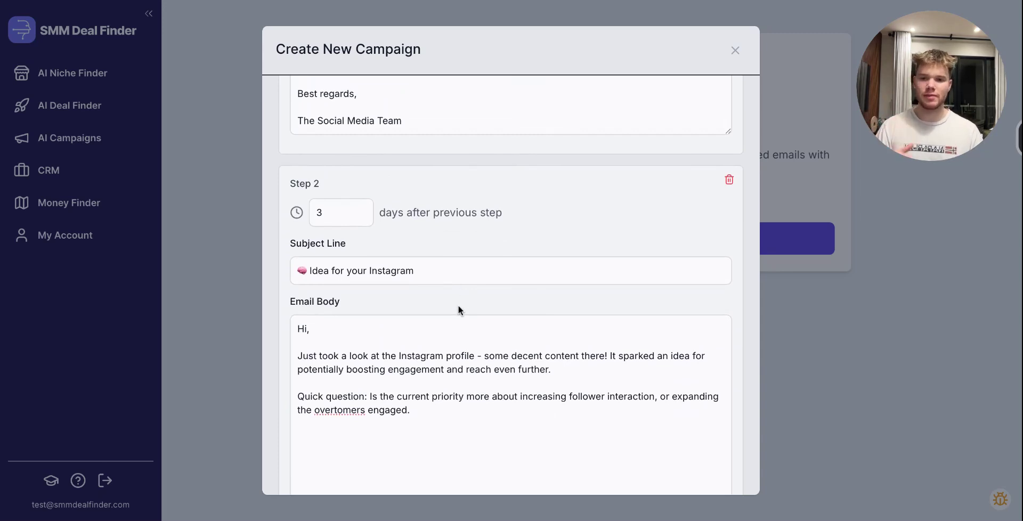
scroll(458, 310, down, 2)
scroll(458, 310, down, 2)
scroll(458, 310, down, 2)
scroll(458, 310, down, 1)
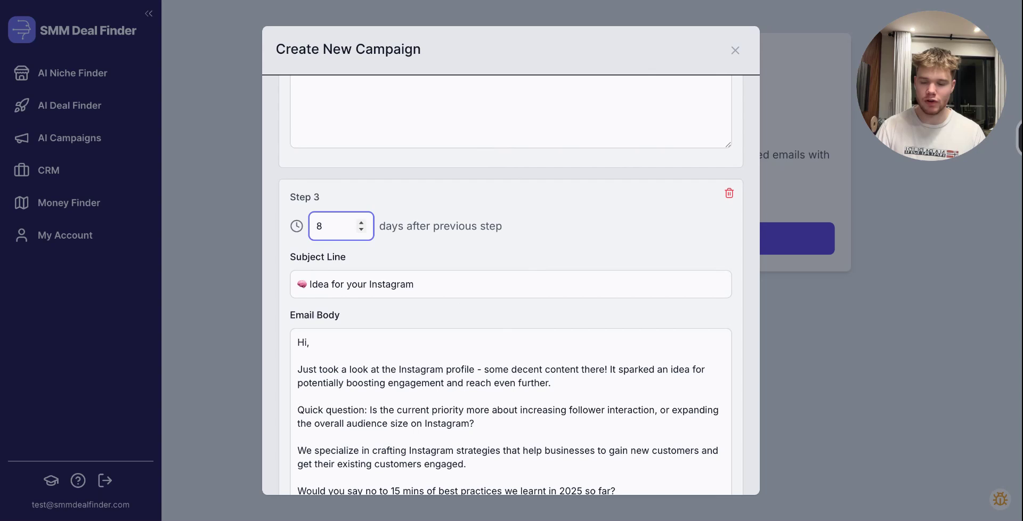
scroll(465, 285, down, 3)
scroll(465, 286, down, 2)
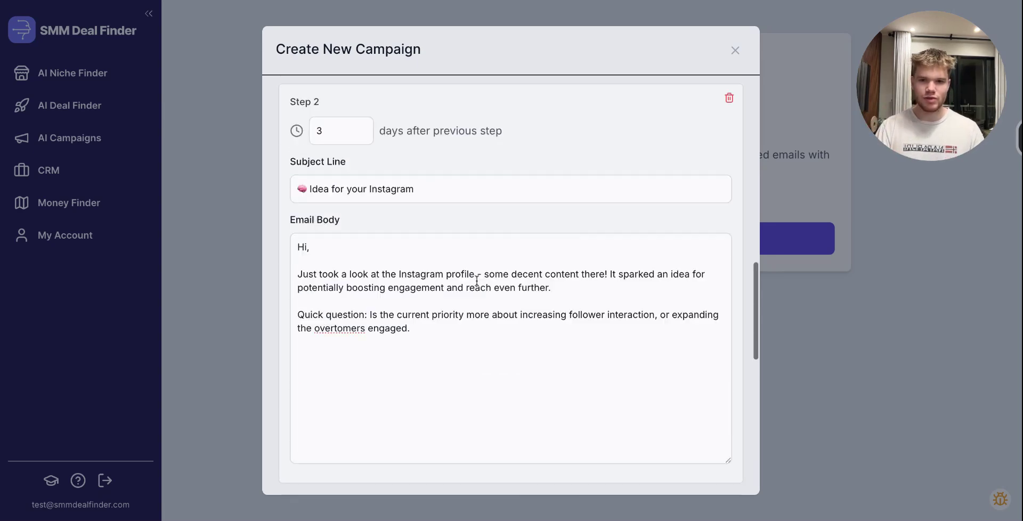
- Create the Test 1 campaign and close the form to see it under Your Campaigns
scroll(480, 289, down, 3)
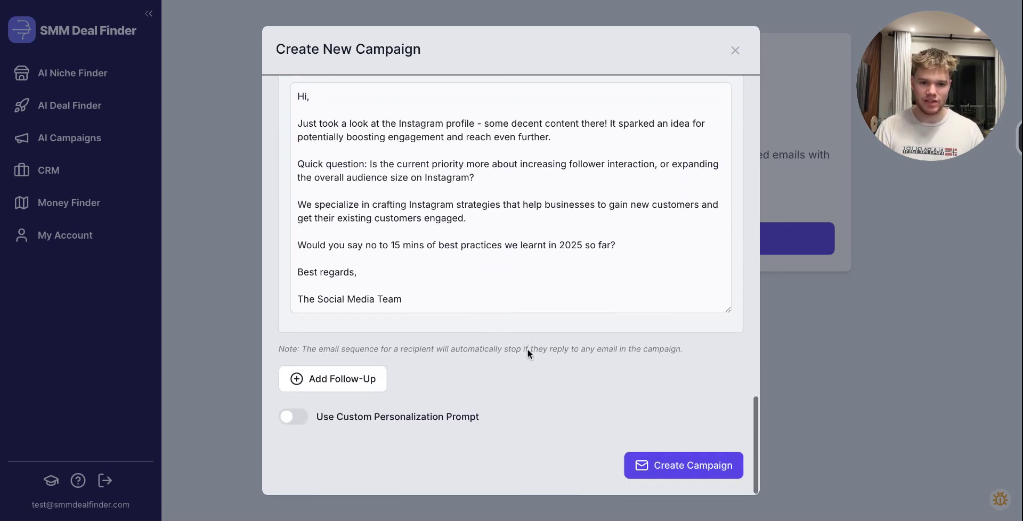
click(690, 474)
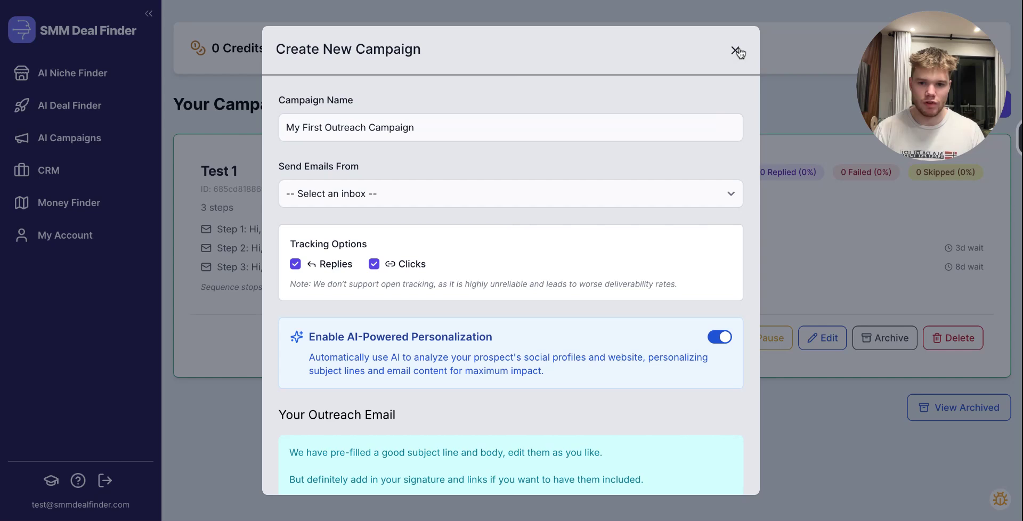
click(735, 52)
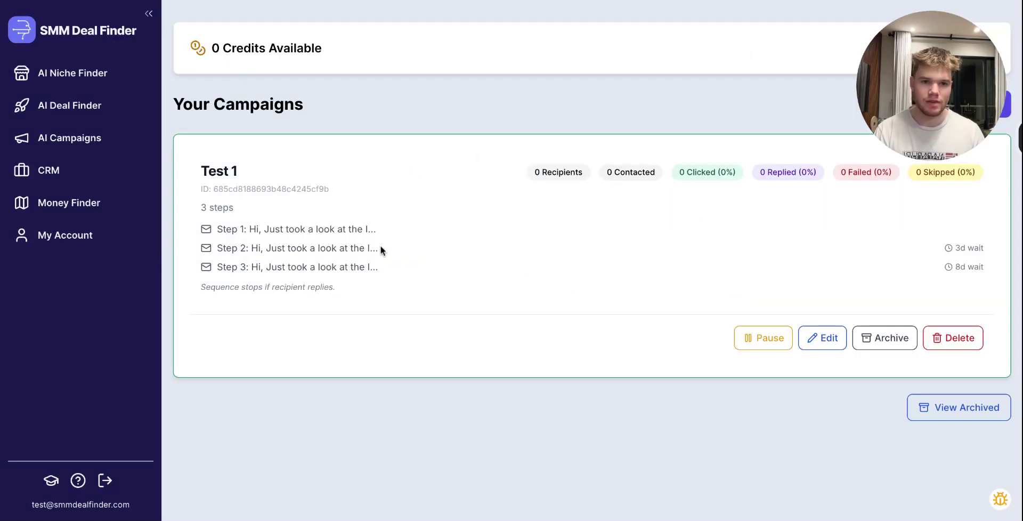
drag(922, 49, 696, 44)
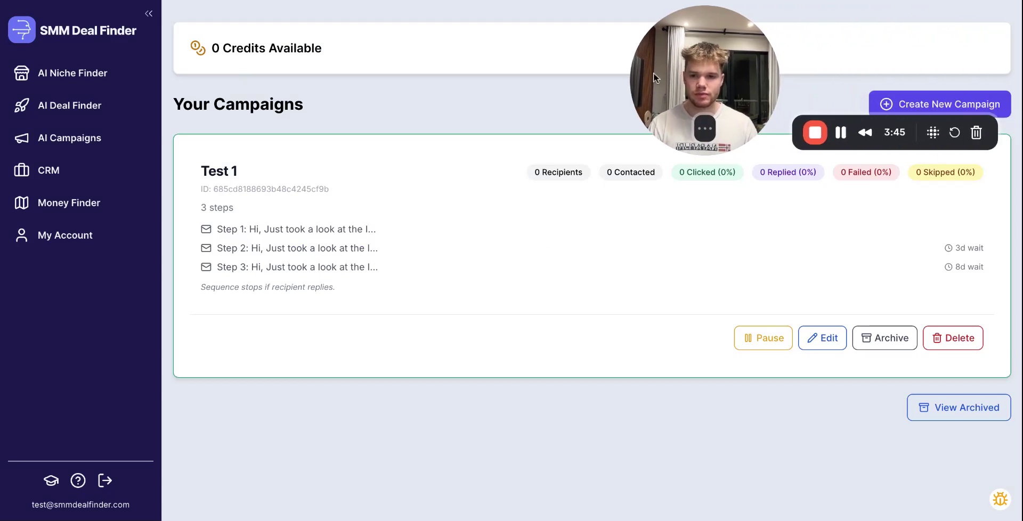